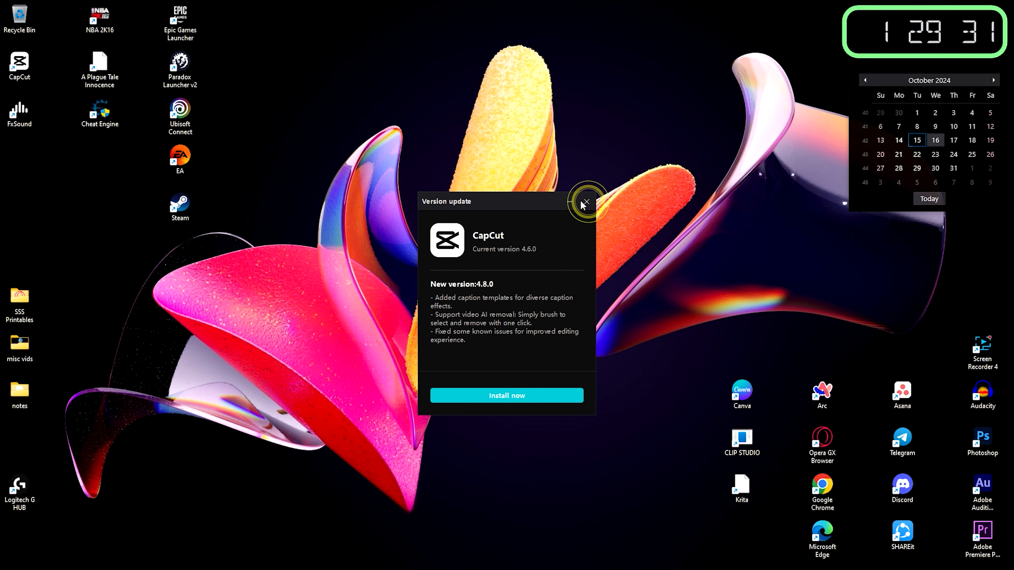
- Dismiss the version update notice and the tip about reordering layers in new projects
click(586, 202)
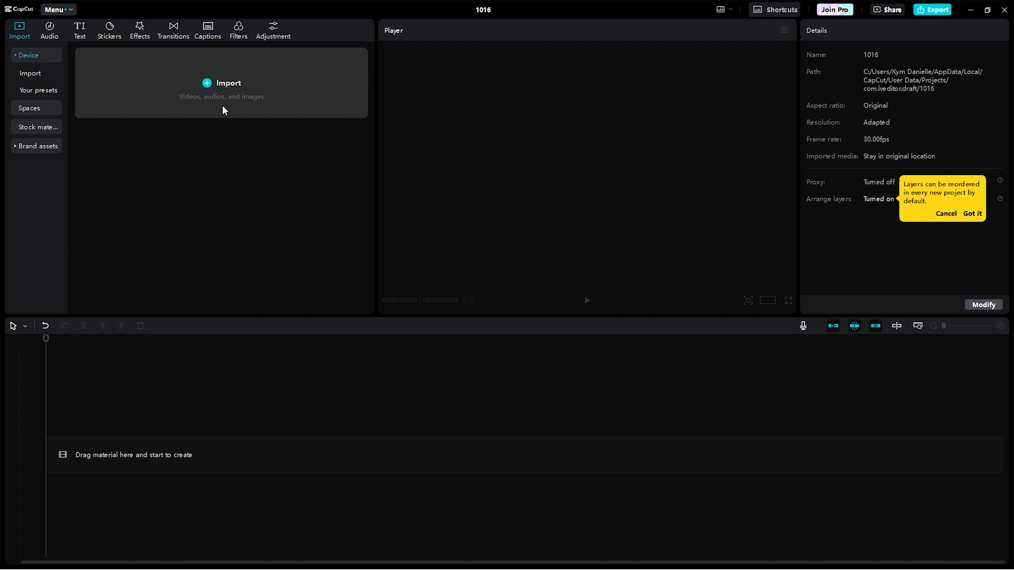
click(970, 216)
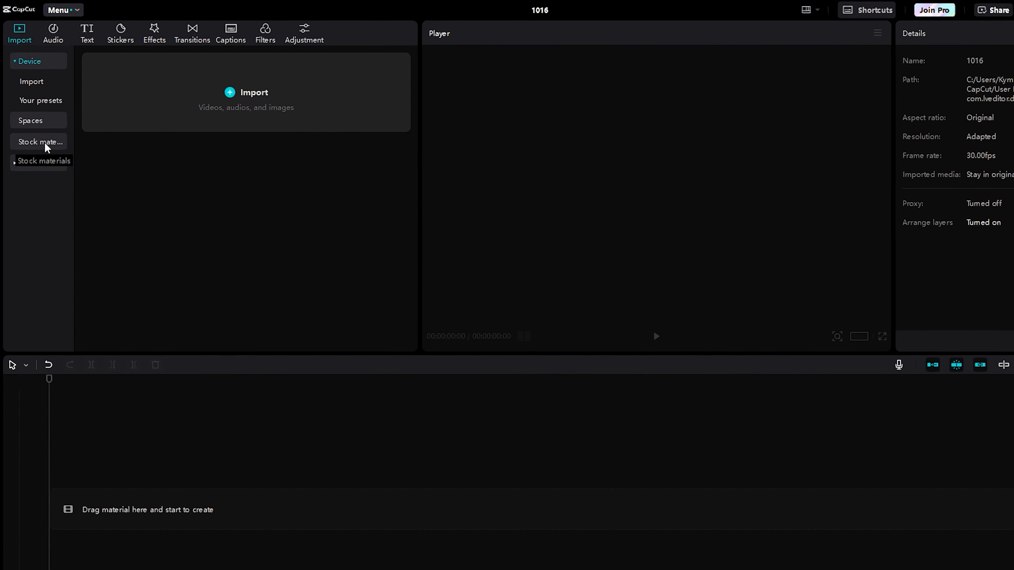
- Look through the trending stock materials and the music library
click(44, 143)
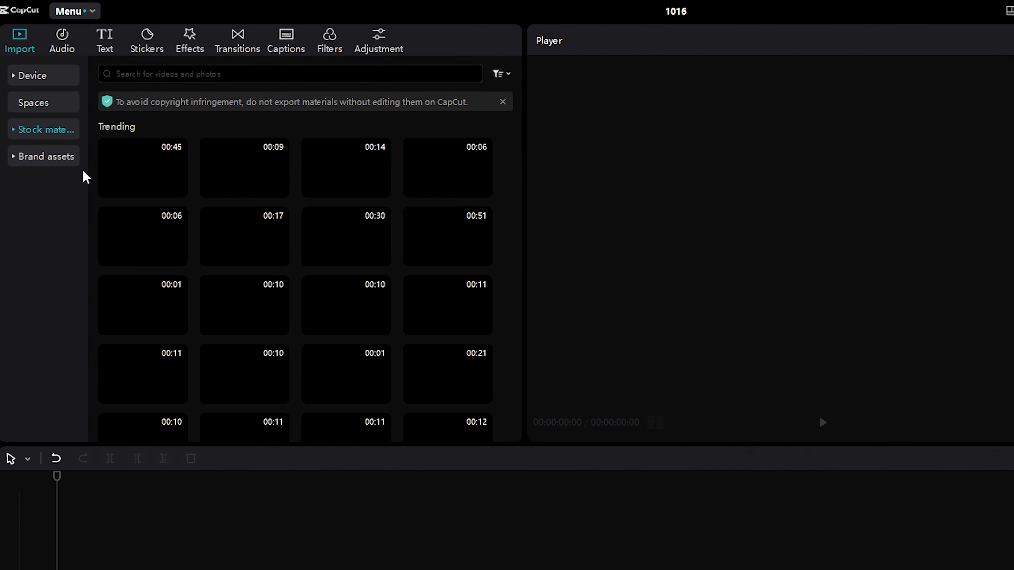
scroll(280, 231, down, 3)
scroll(231, 236, up, 3)
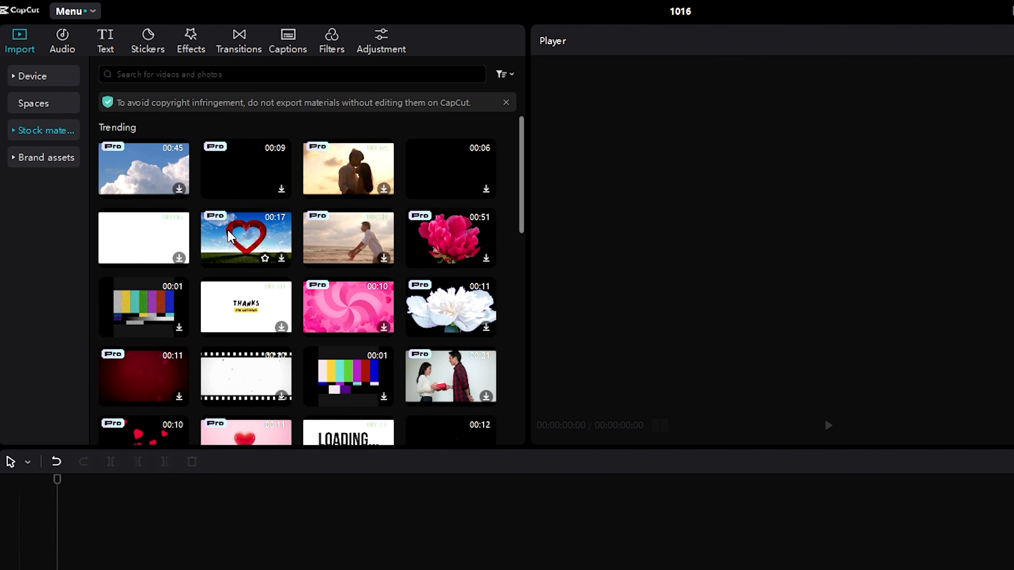
scroll(315, 276, down, 5)
scroll(317, 281, up, 5)
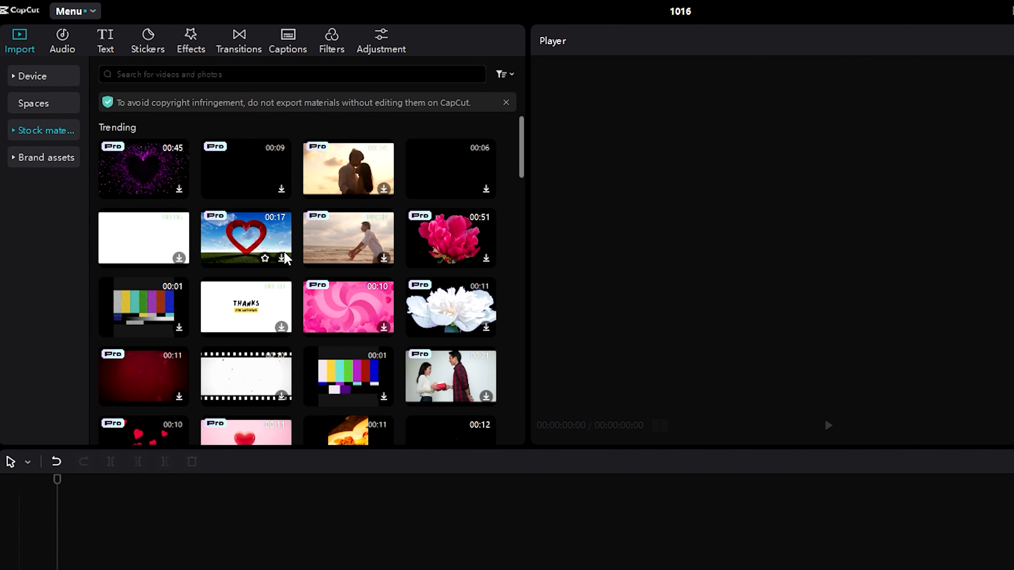
click(38, 76)
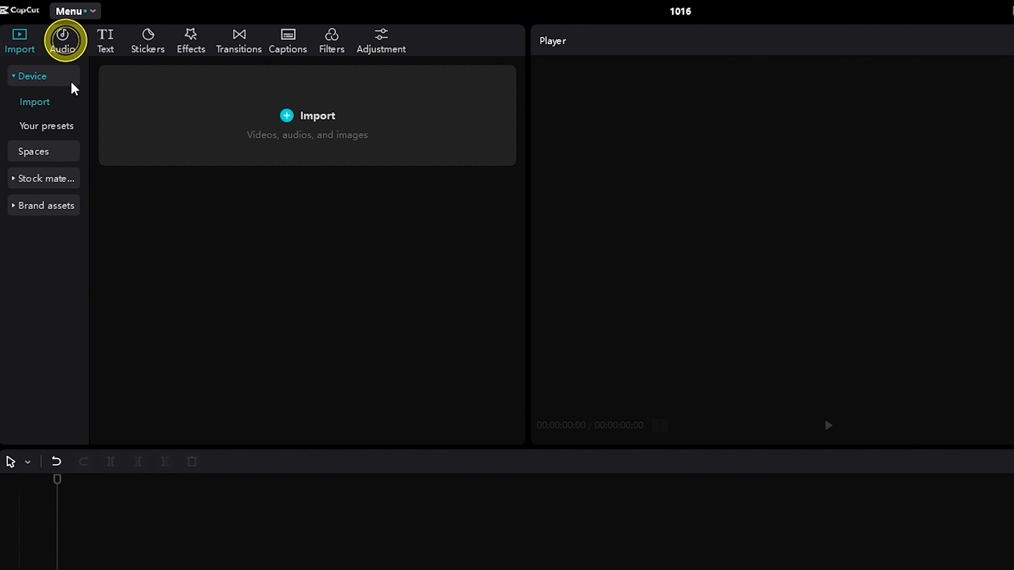
click(68, 46)
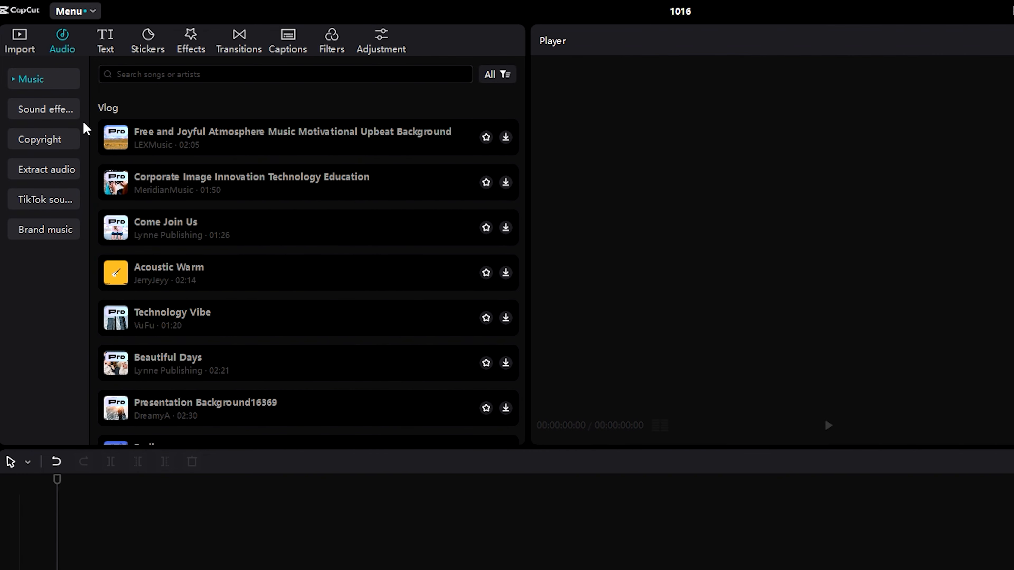
- Import the image SPOOKTOBER (5).png from the Downloads folder and dismiss the media search tip
click(22, 44)
click(232, 144)
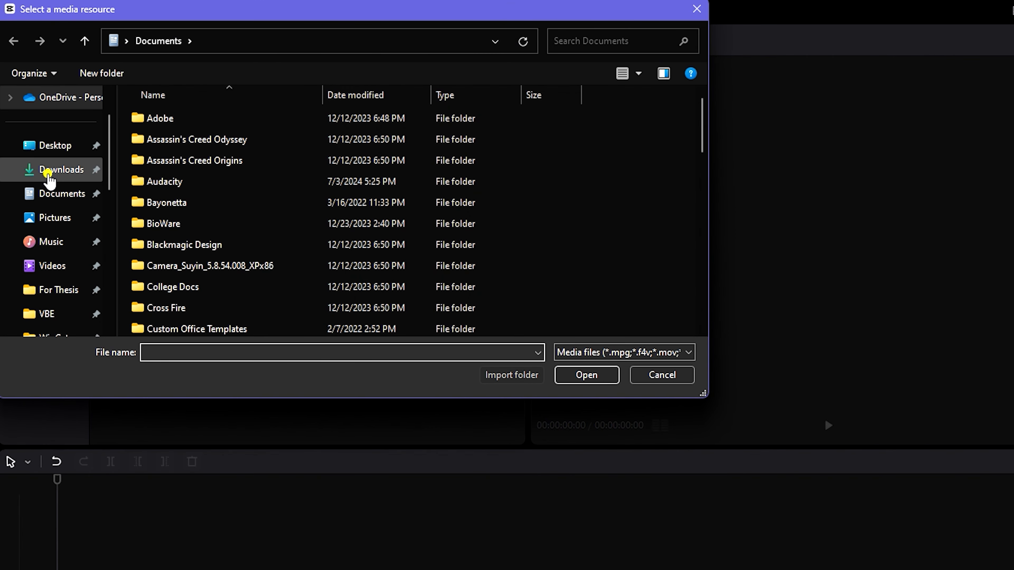
click(46, 175)
scroll(331, 231, down, 3)
scroll(337, 235, up, 3)
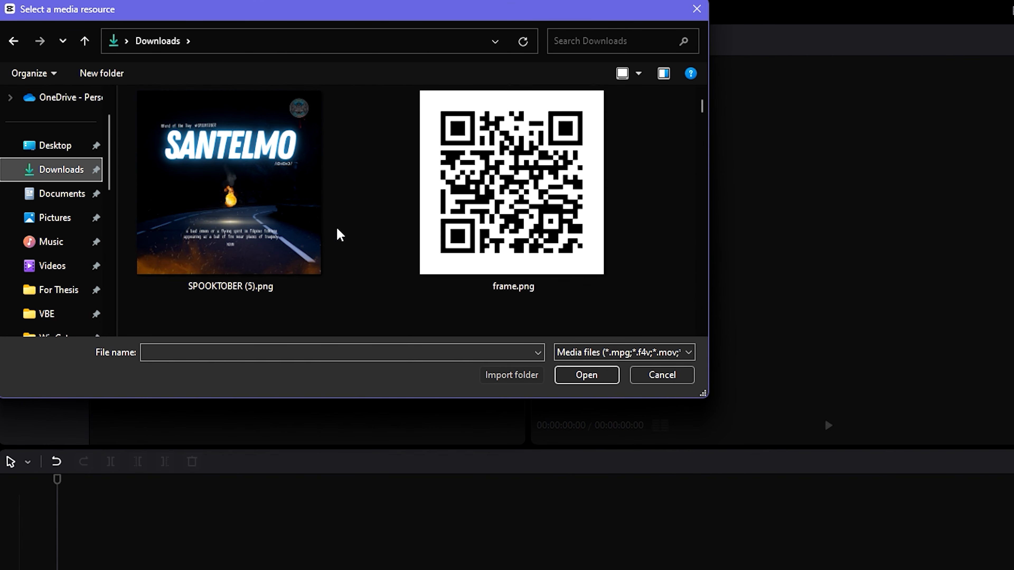
click(283, 207)
click(284, 207)
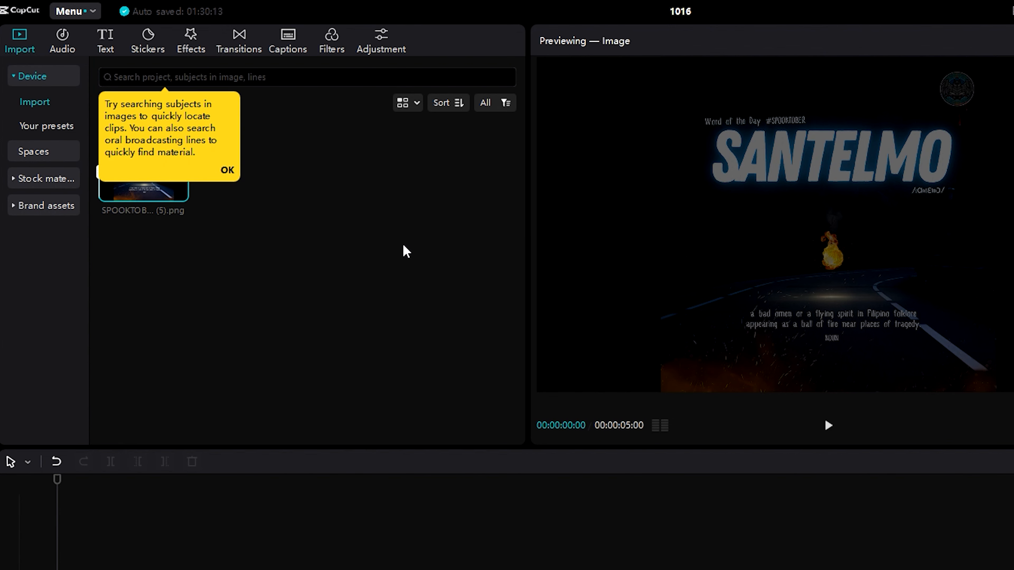
click(399, 247)
click(227, 169)
- Place the imported SPOOKTOBER (5).png image at the start of the timeline's main track
drag(146, 177, 184, 210)
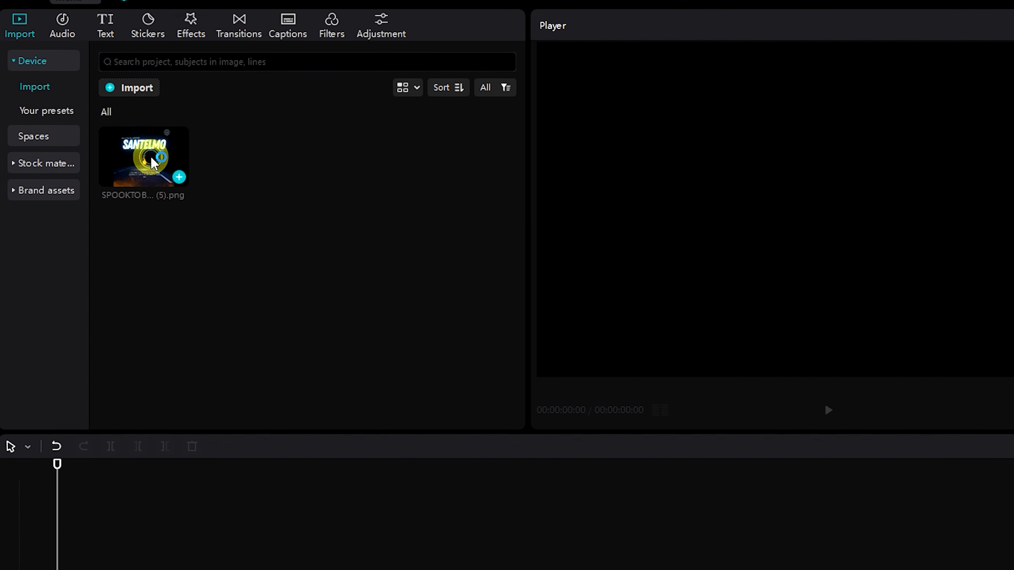
drag(184, 138, 170, 403)
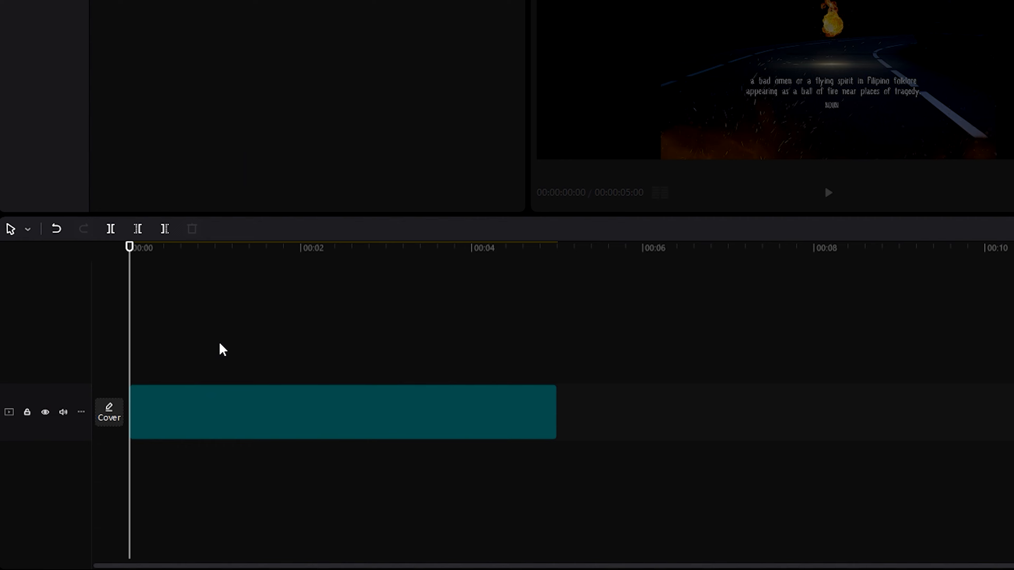
click(218, 343)
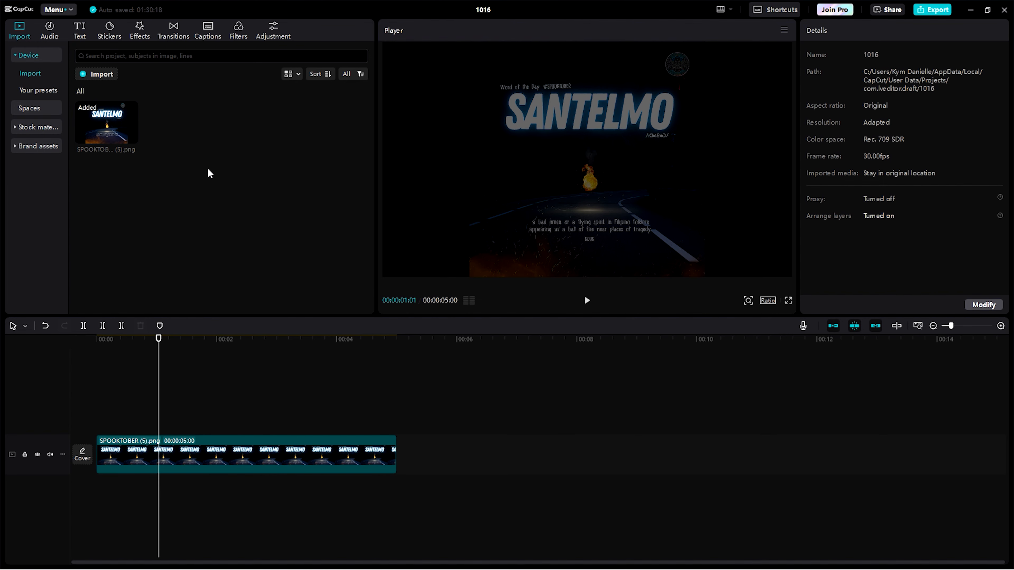
click(49, 29)
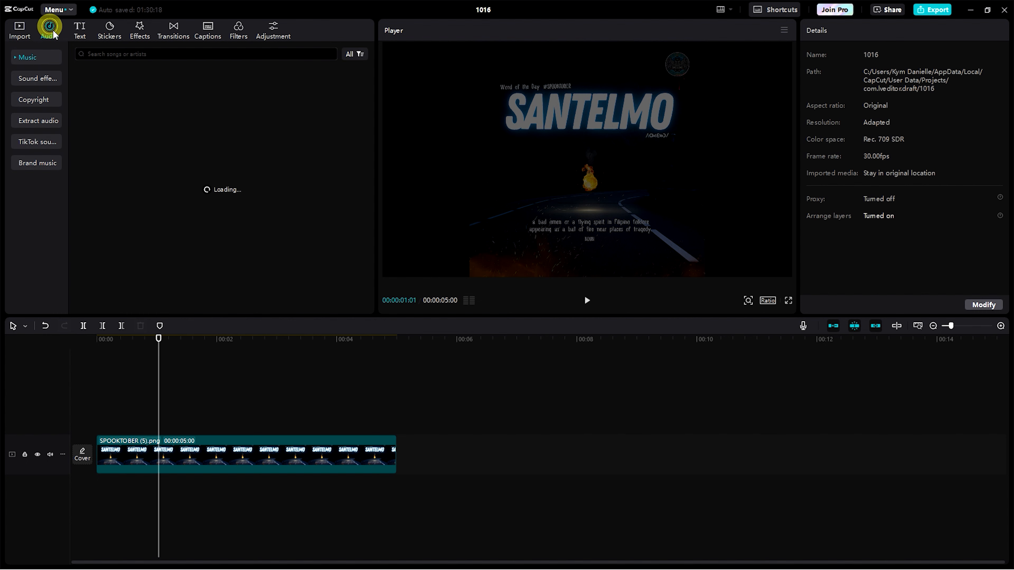
click(24, 31)
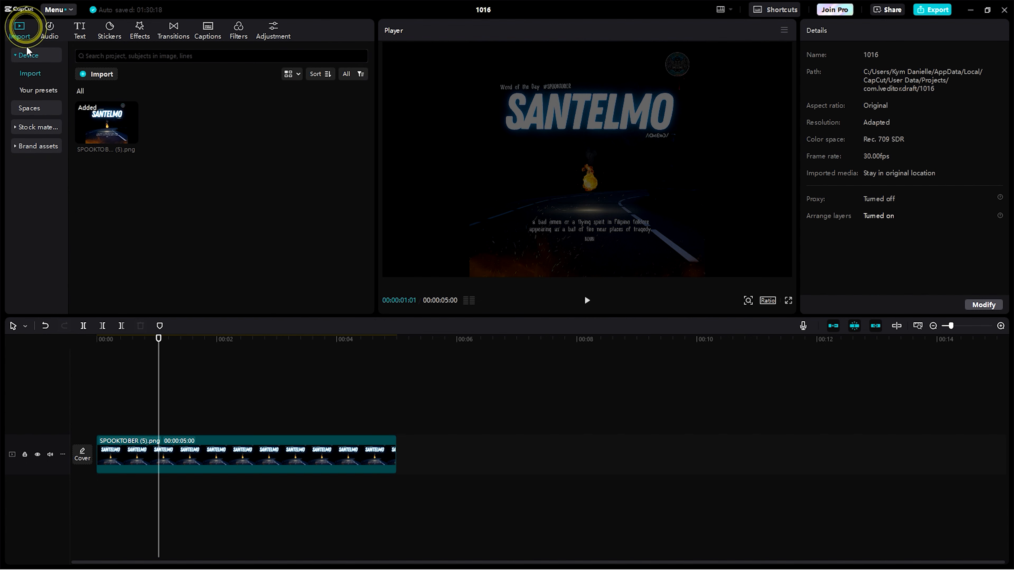
click(100, 75)
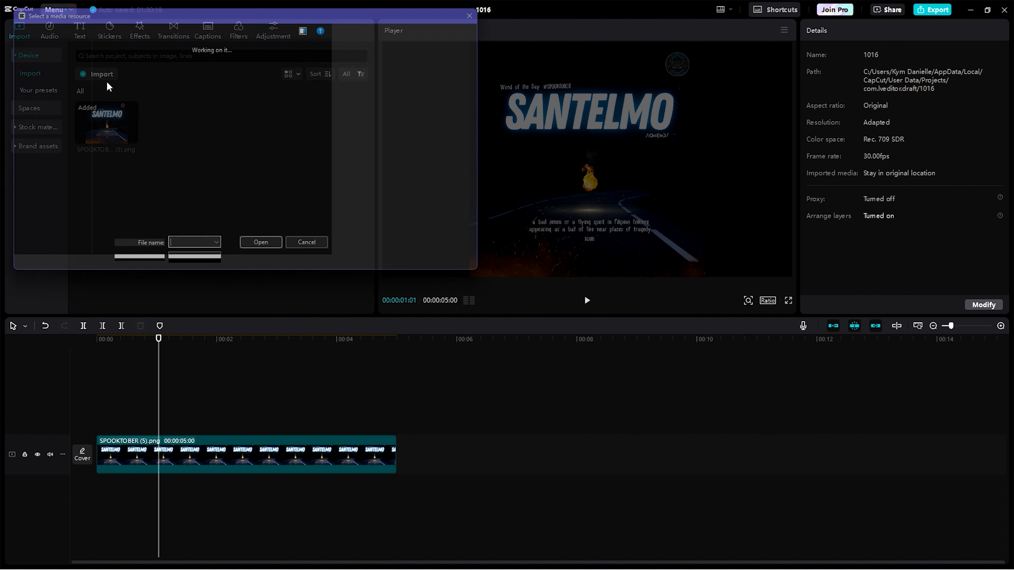
scroll(179, 159, down, 15)
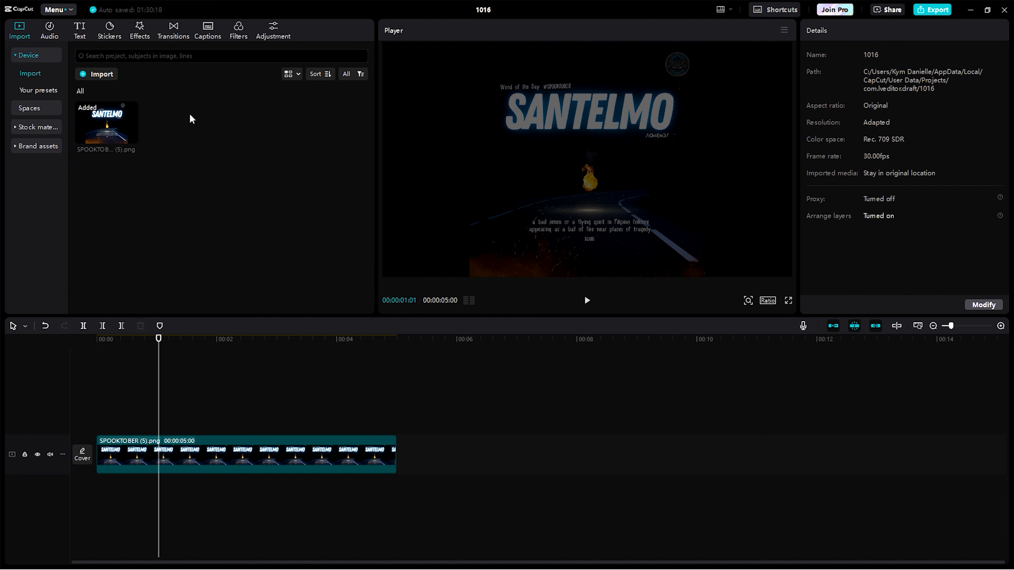
- Download the Acoustic Warm song from the music library and place it beneath the image clip, starting at the beginning of the timeline
mouse_move(124, 126)
click(46, 36)
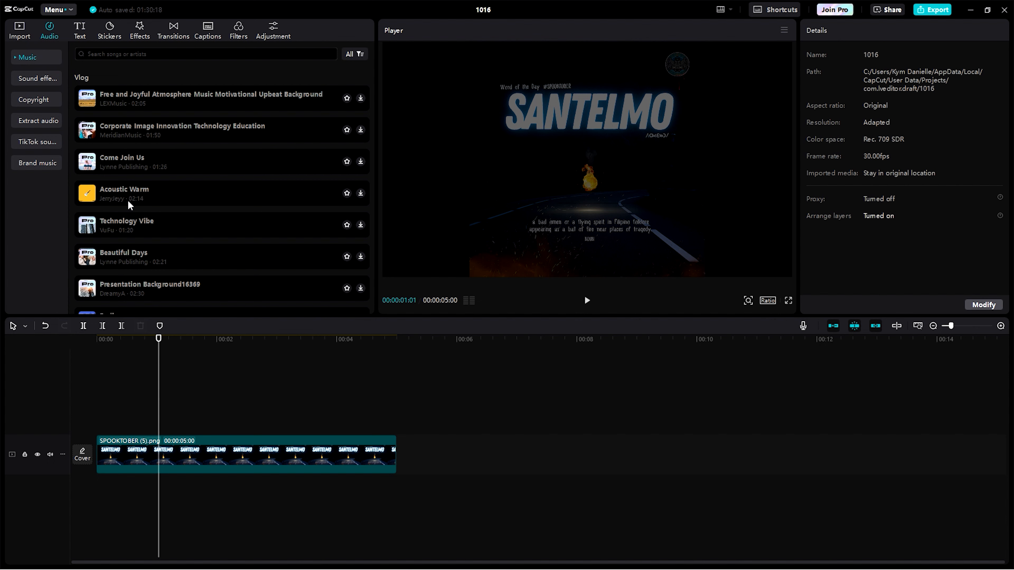
click(361, 193)
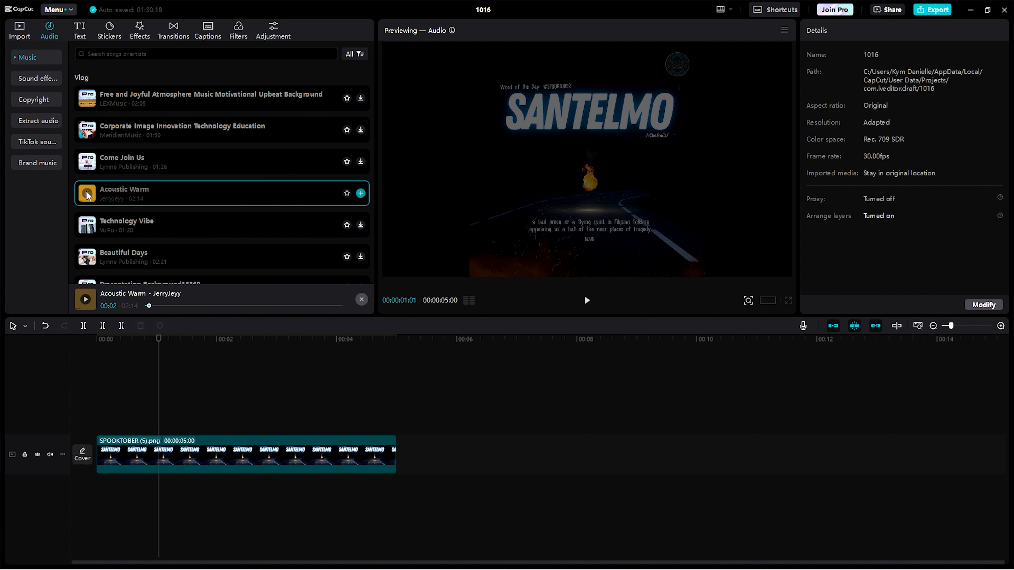
scroll(100, 257, down, 2)
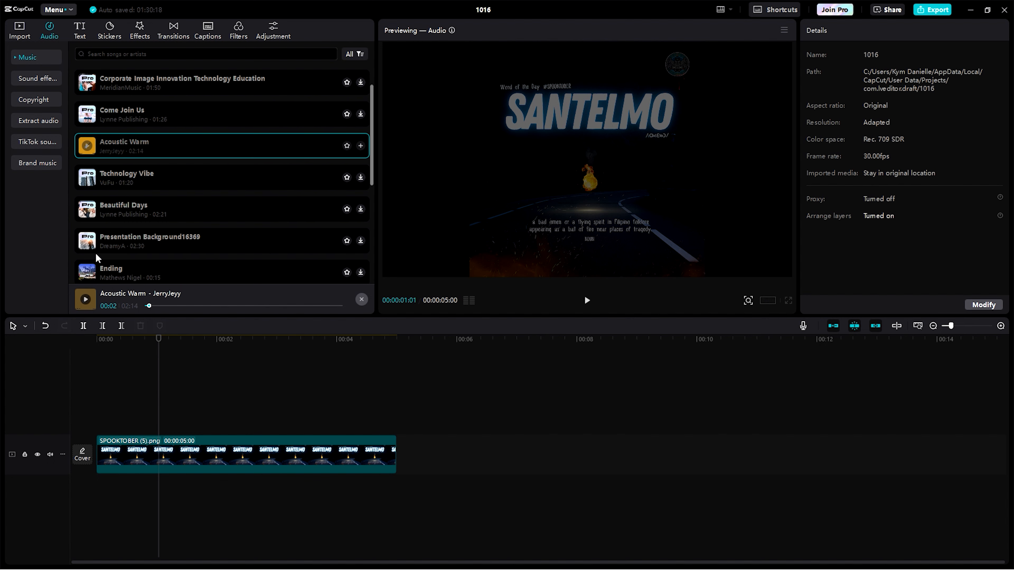
scroll(95, 252, up, 2)
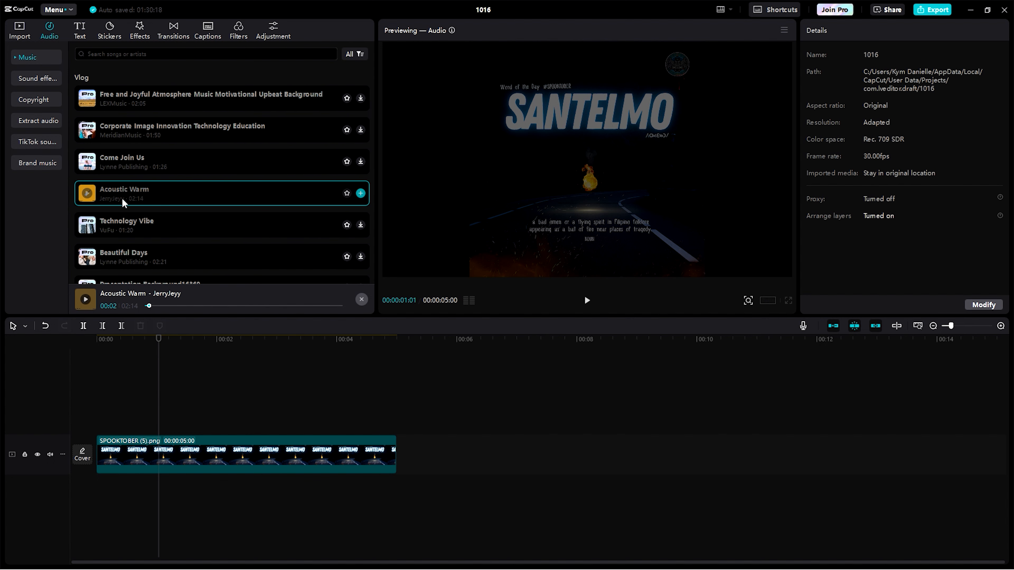
drag(123, 203, 195, 484)
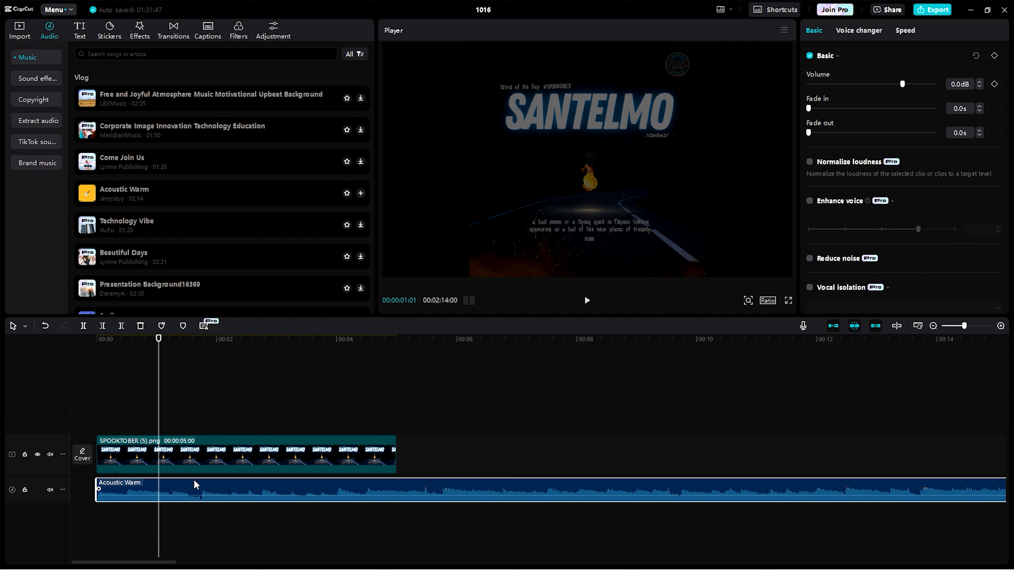
- Move the playhead to the end of the image clip at 00:00:05:00
click(109, 339)
drag(109, 341, 101, 346)
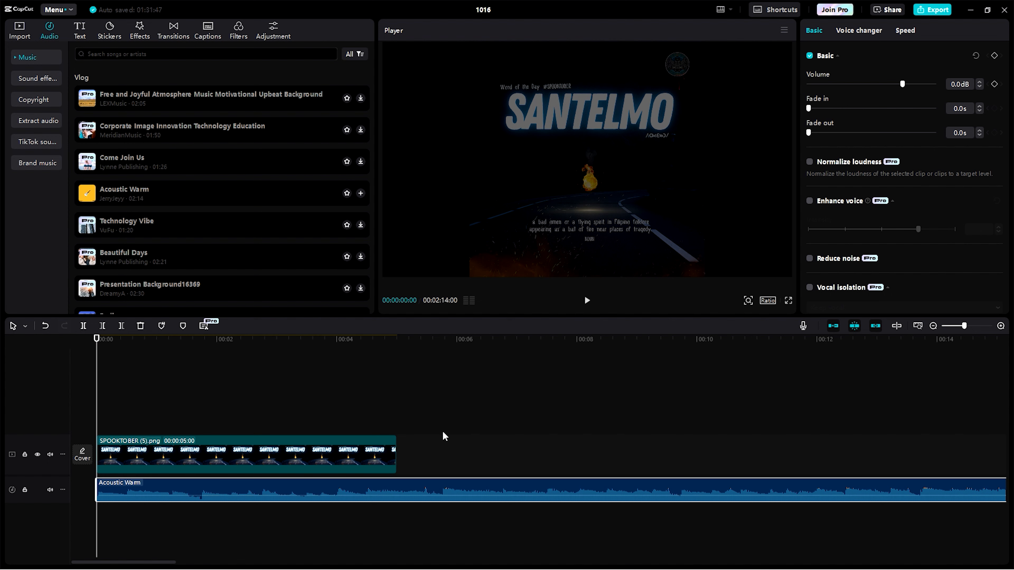
drag(328, 339, 397, 364)
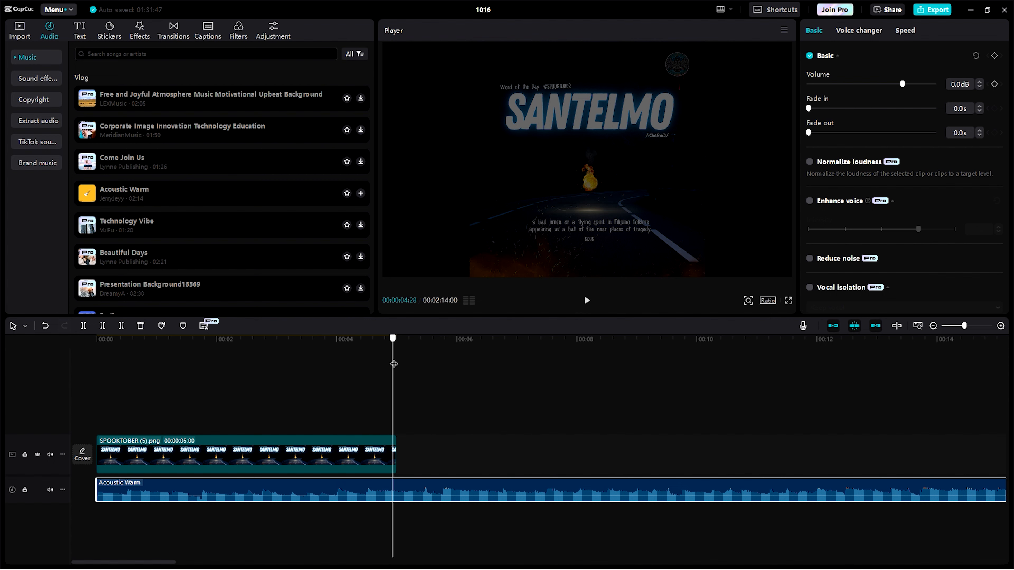
- Split the Acoustic Warm audio at the playhead and delete the part beyond the image clip
click(411, 488)
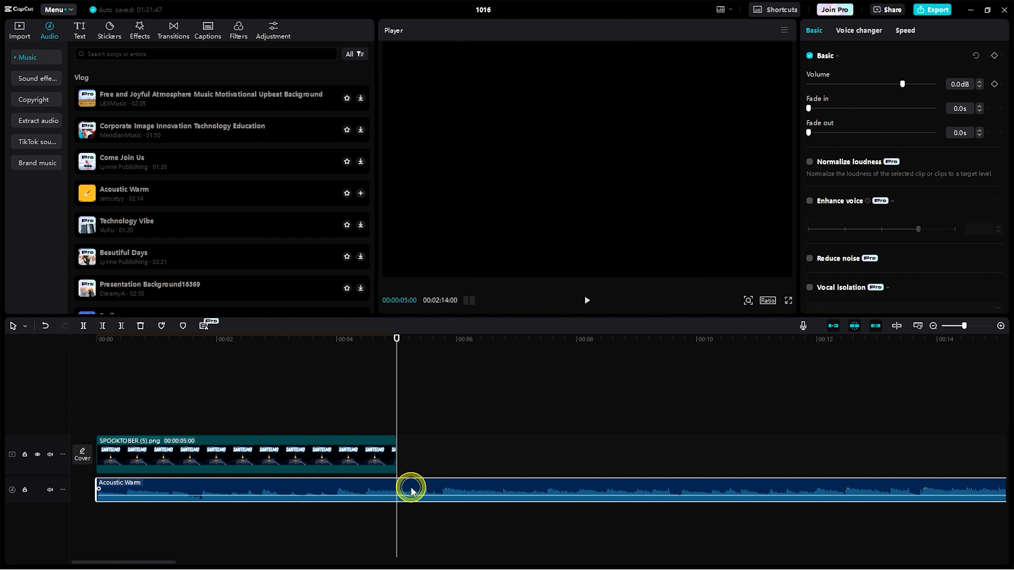
click(84, 326)
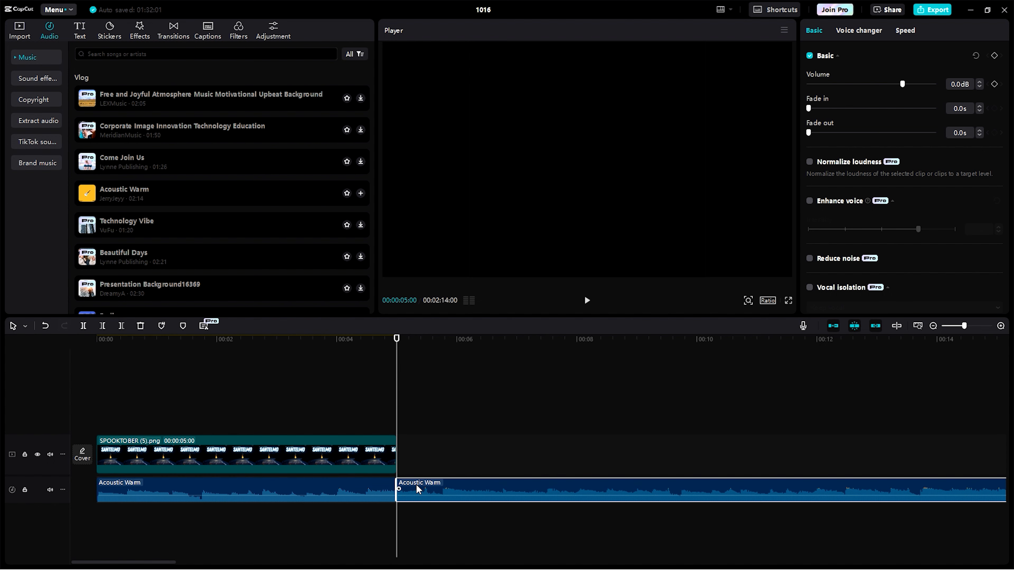
click(358, 486)
click(422, 488)
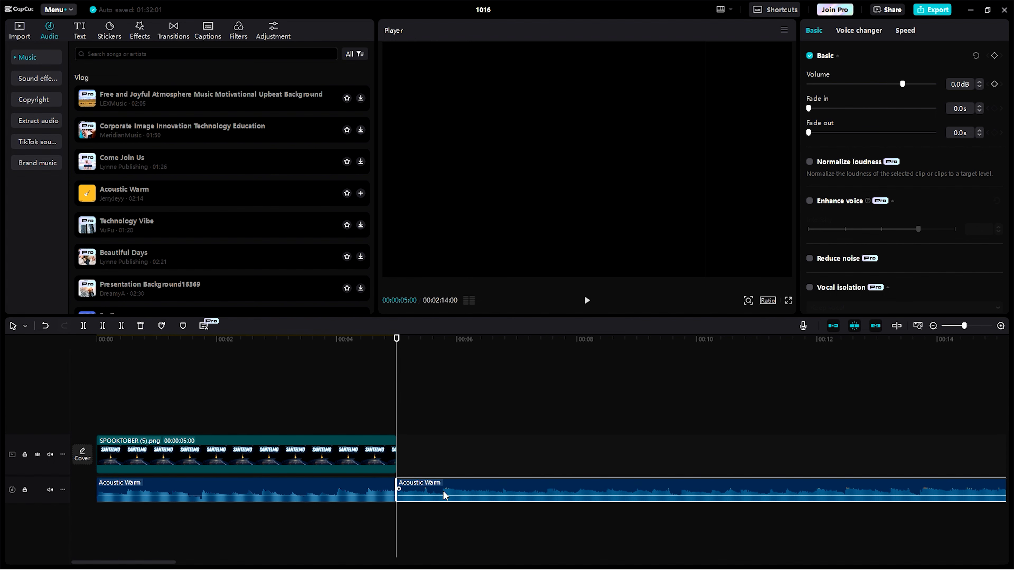
right_click(450, 494)
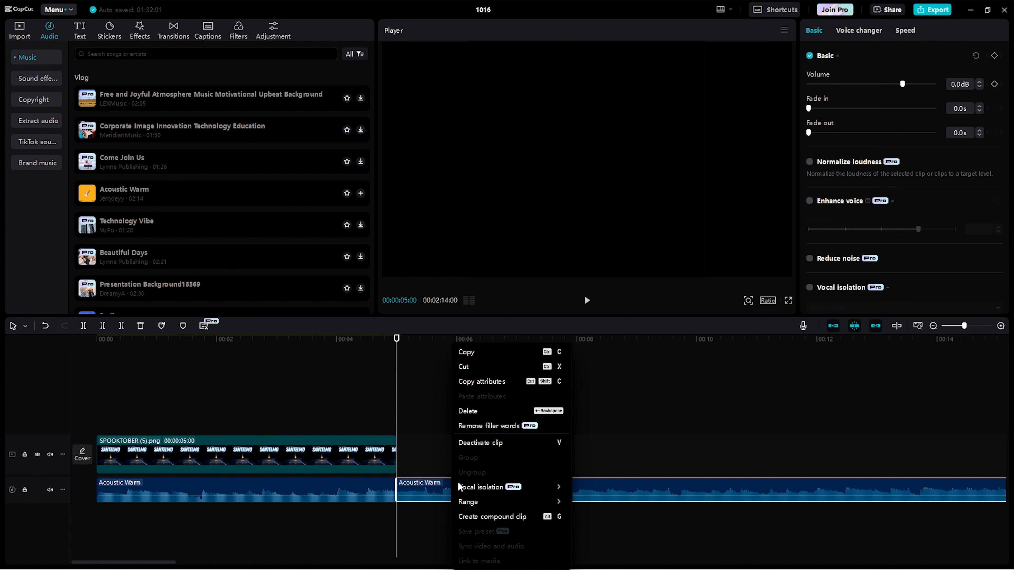
click(471, 411)
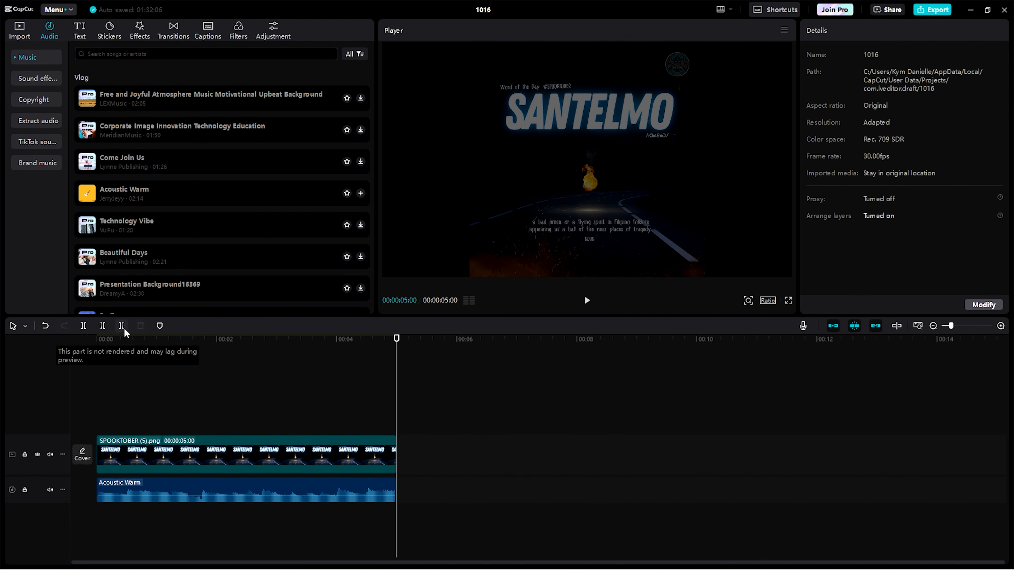
click(433, 445)
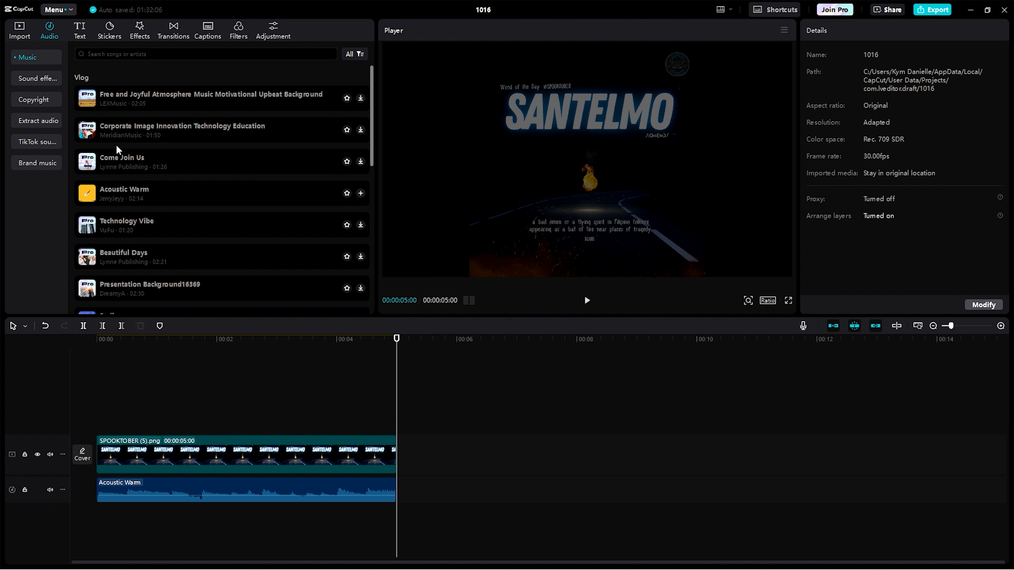
- Undo the audio deletion and split, and remove everything after the playhead from Acoustic Warm using Delete right
click(47, 326)
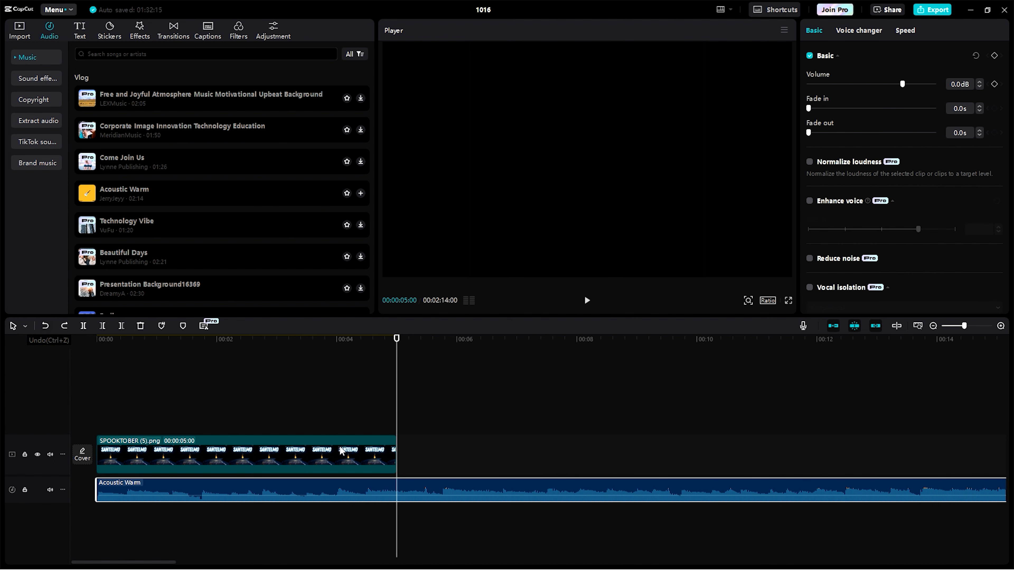
click(122, 325)
click(412, 460)
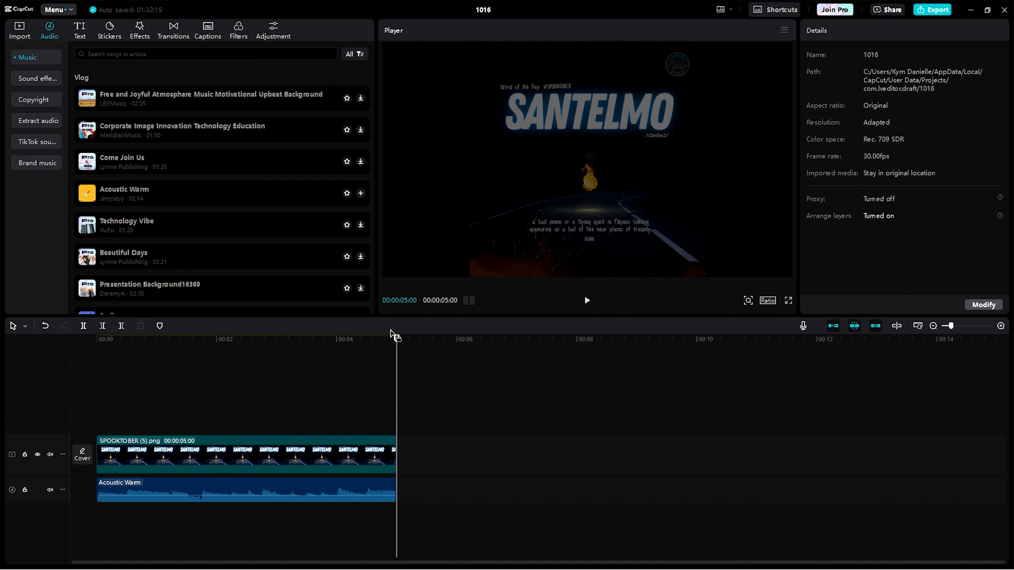
- Play the edited timeline from the beginning and pause partway through
drag(396, 338, 97, 337)
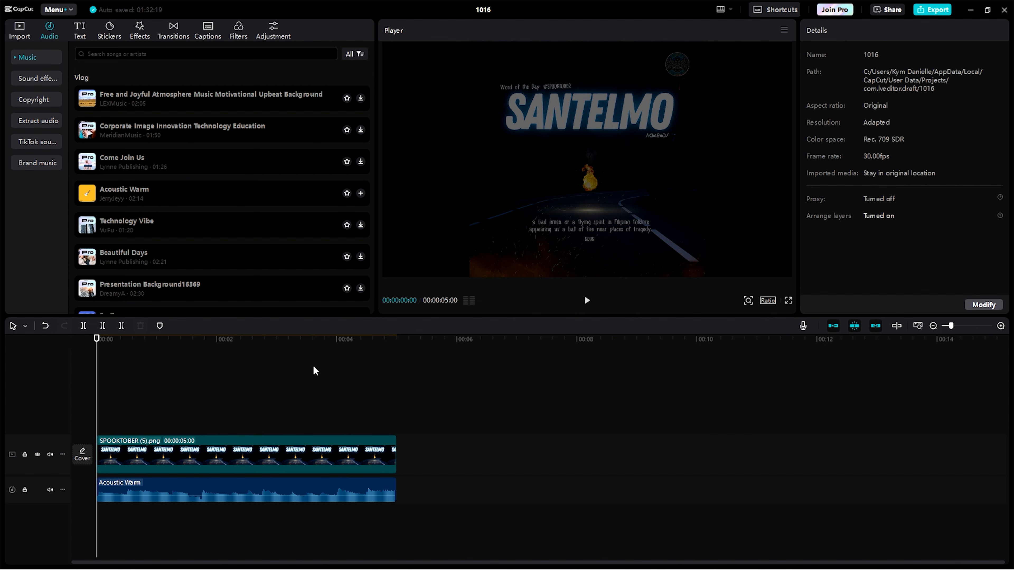
click(587, 300)
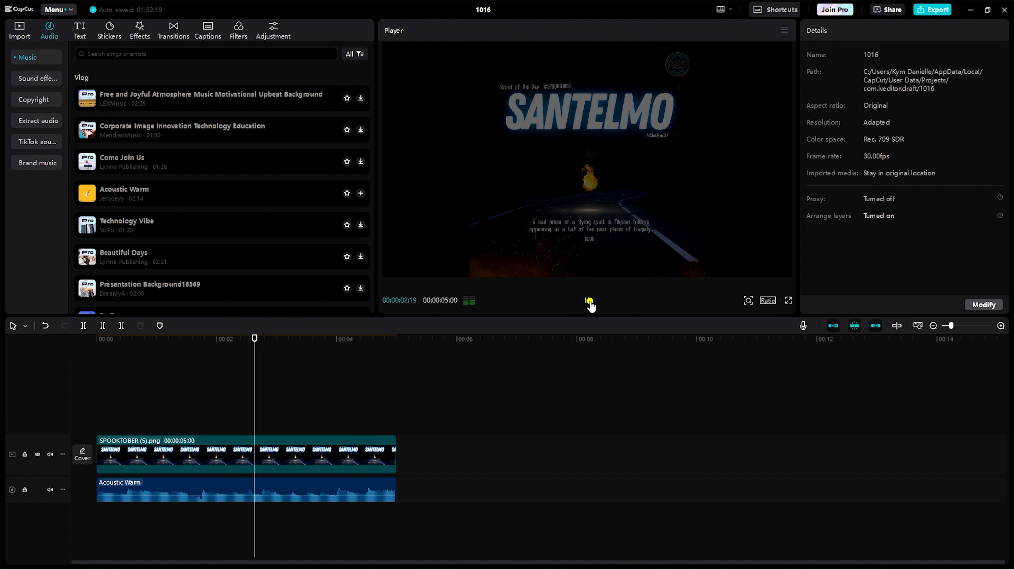
click(588, 301)
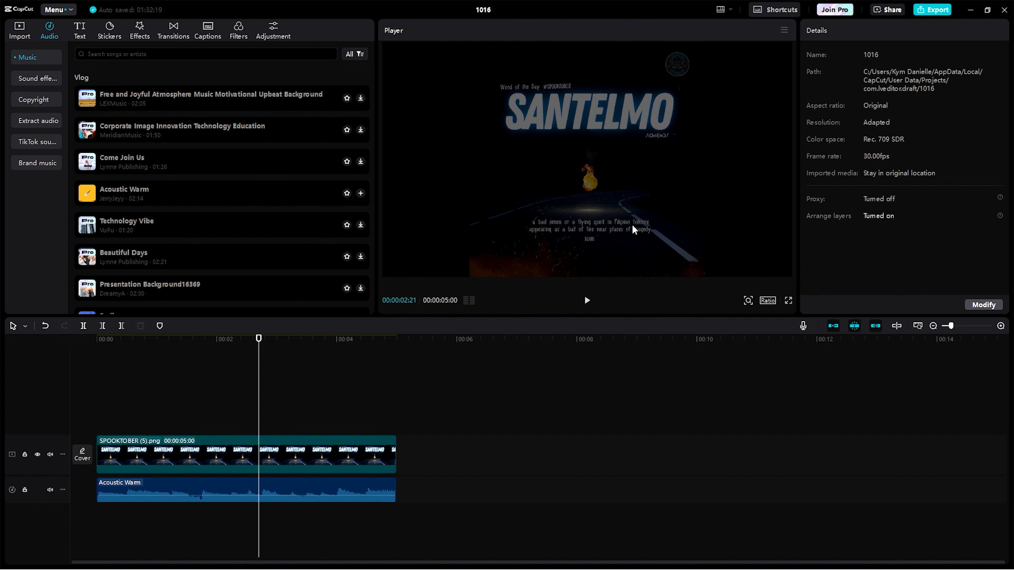
- Export the project as a video named 1016 at 1080P, recommended bit rate, H.264 codec, mp4 format and 30fps
click(937, 12)
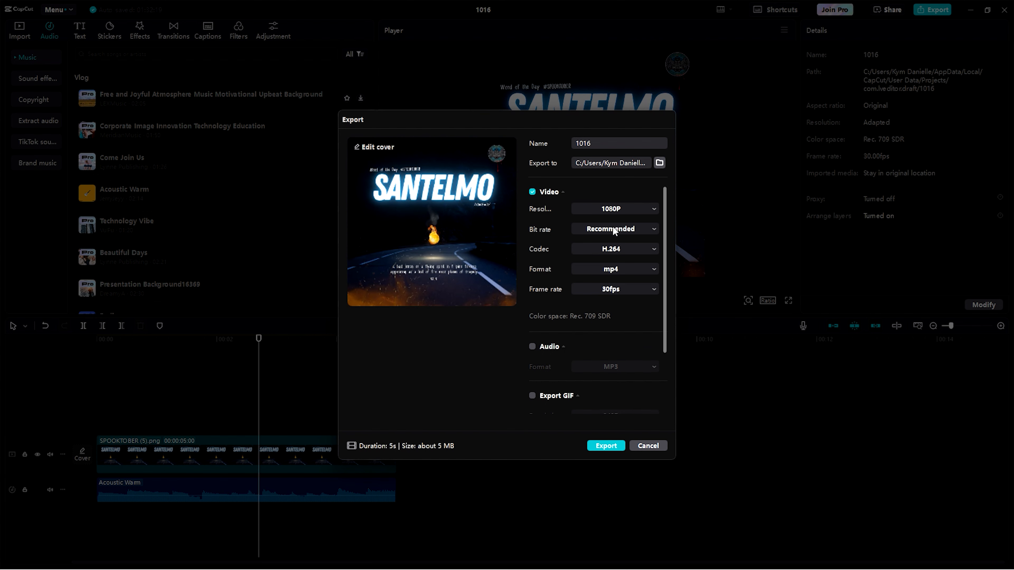
scroll(617, 259, up, 1)
scroll(566, 251, down, 4)
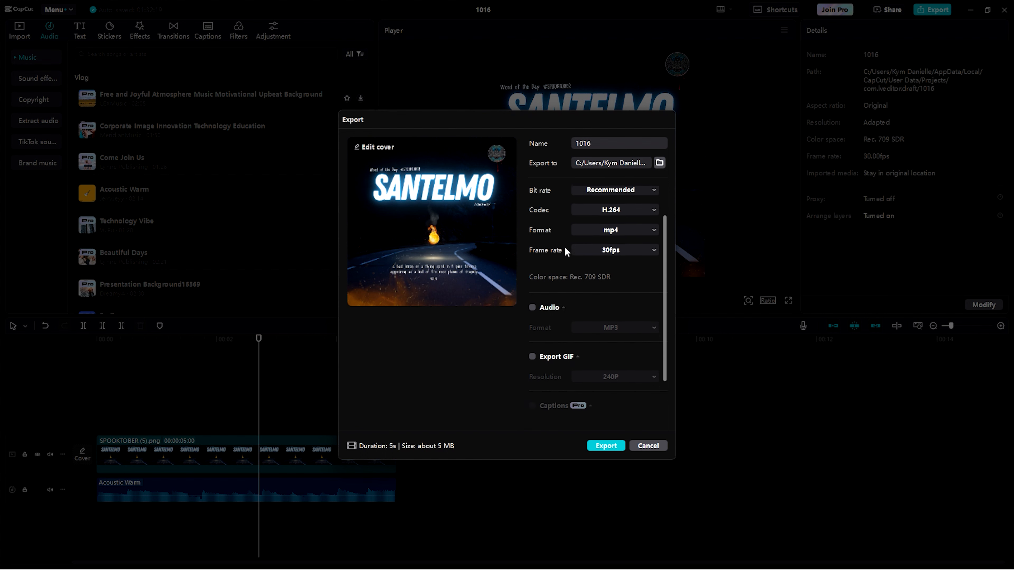
scroll(550, 283, up, 4)
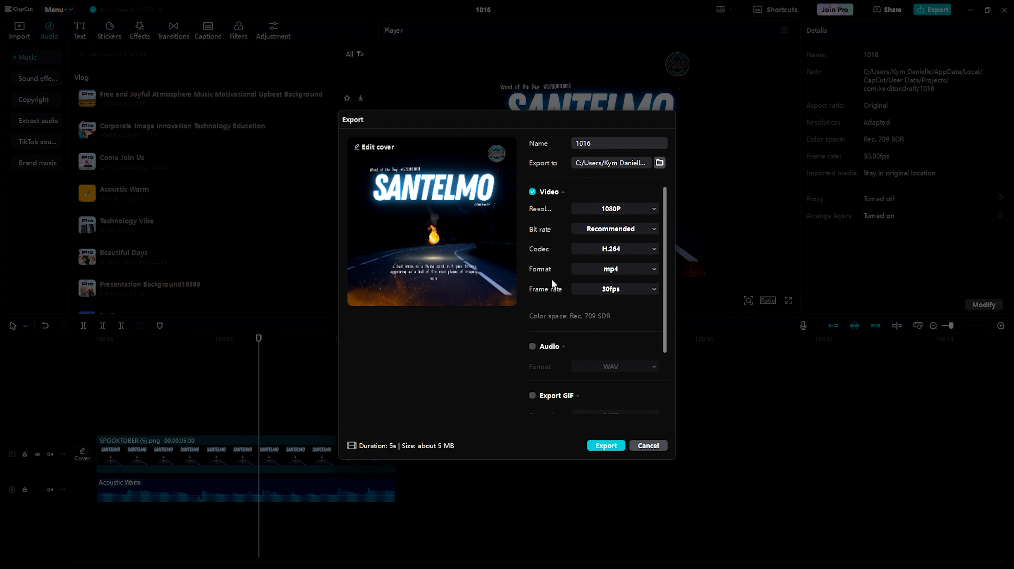
click(606, 445)
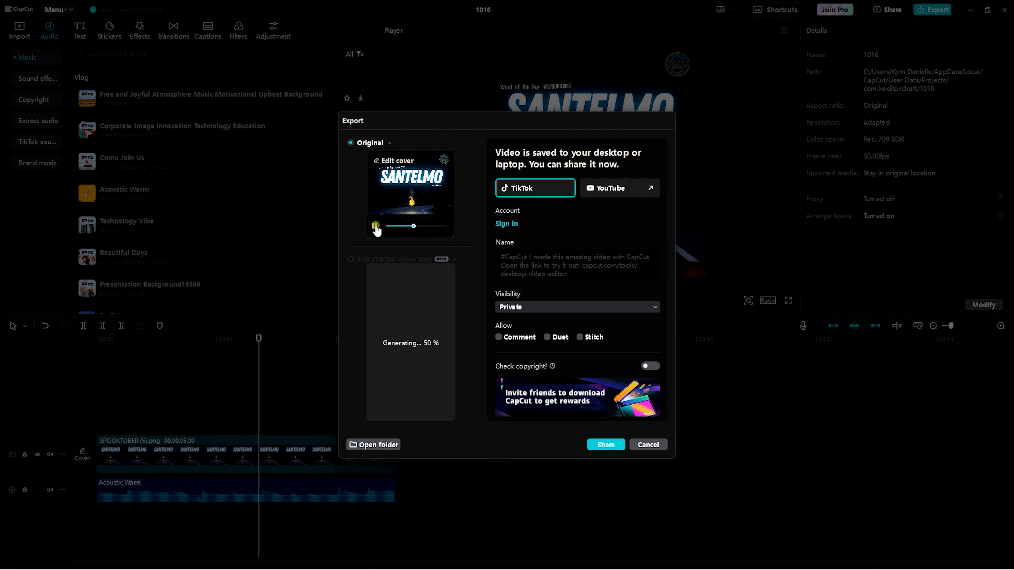
- Pause the previews of the original and the 9:16 TikTok-size versions of the exported video
click(376, 227)
click(373, 227)
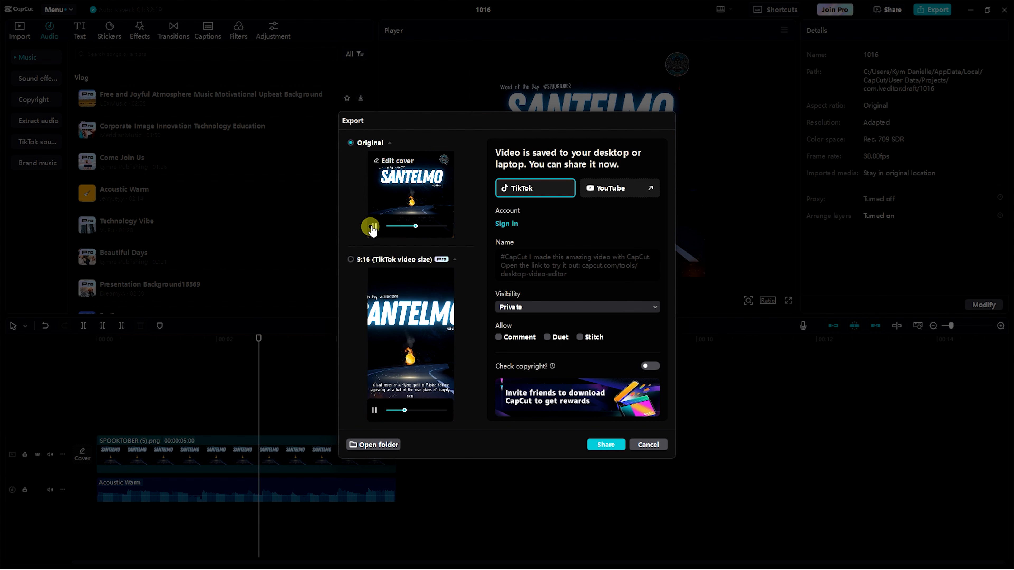
click(373, 410)
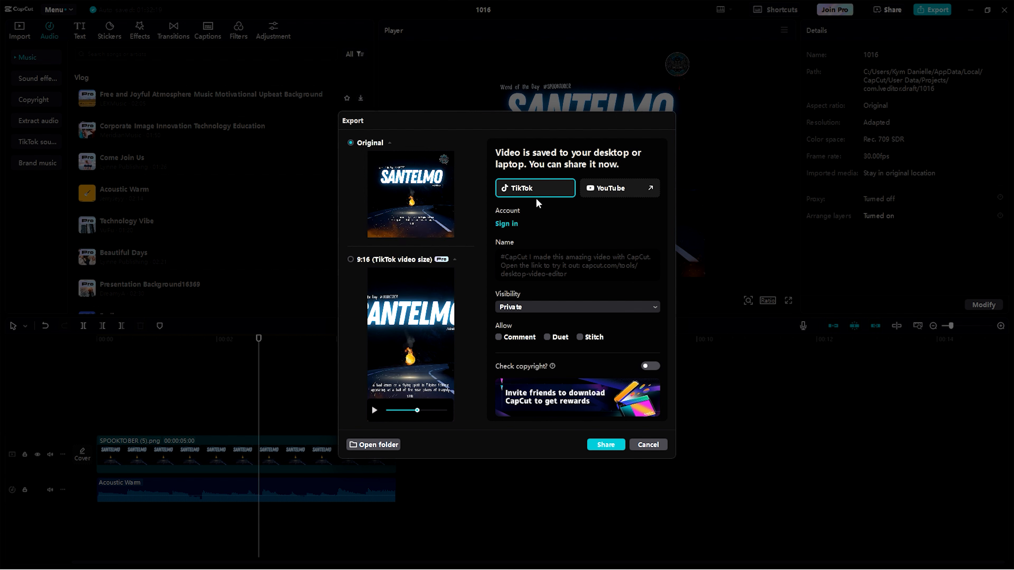
- Open the folder containing the exported video and play 1016.mp4 in VLC media player
scroll(553, 353, down, 1)
click(384, 444)
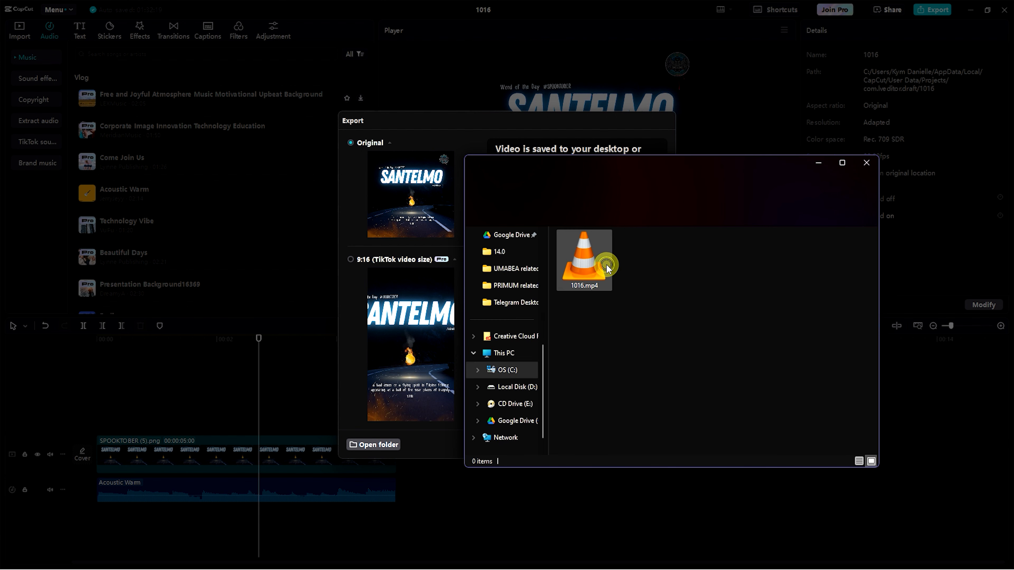
click(606, 264)
double_click(606, 264)
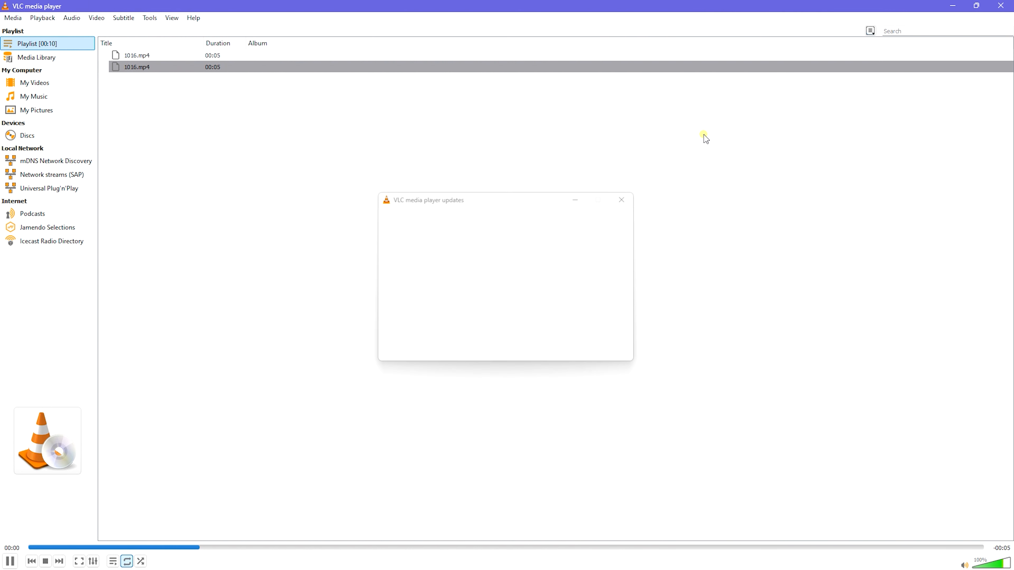
- Close VLC media player and the Videos folder, and dismiss the export dialog without sharing the video
click(1001, 5)
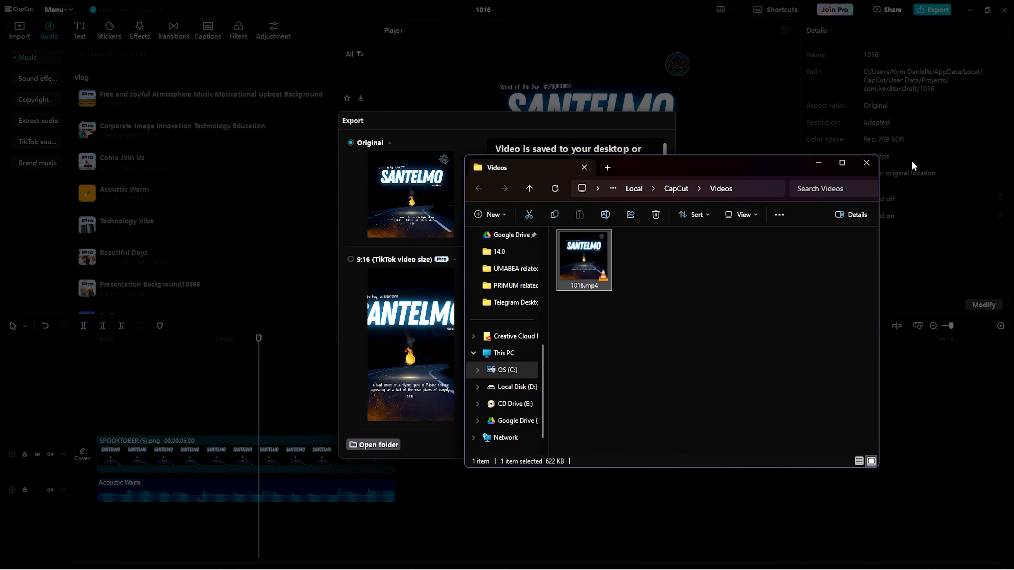
click(866, 162)
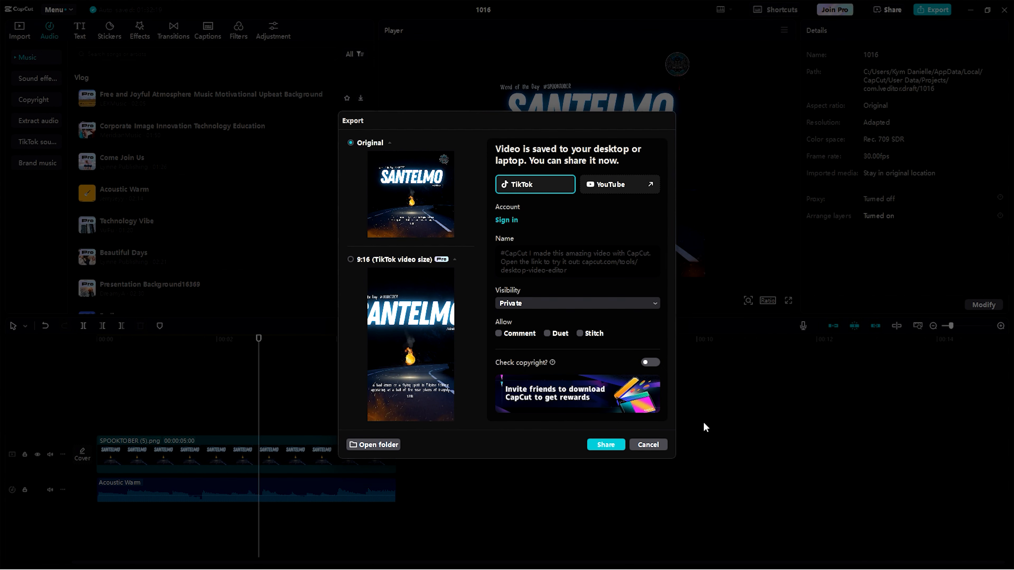
click(649, 445)
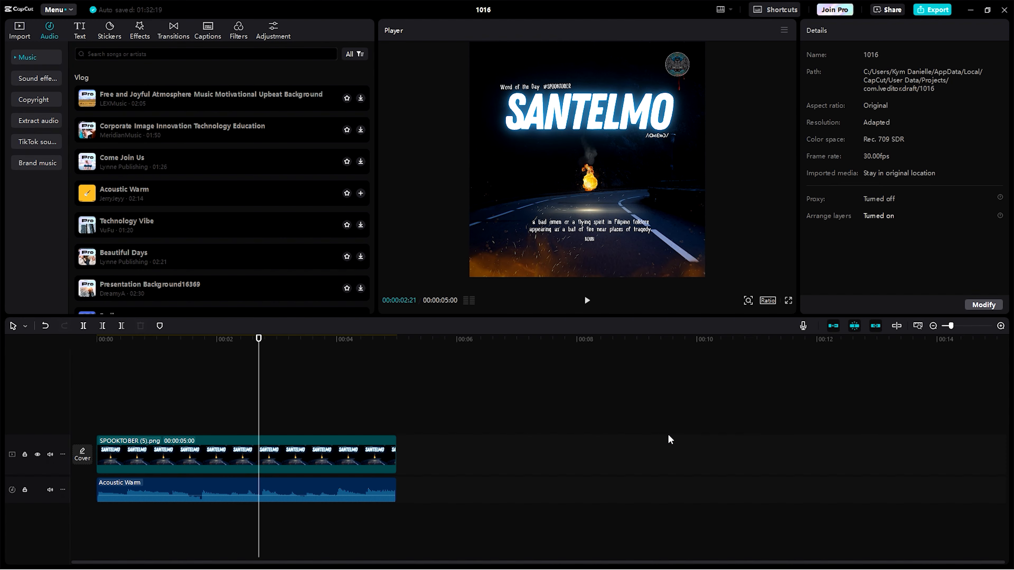